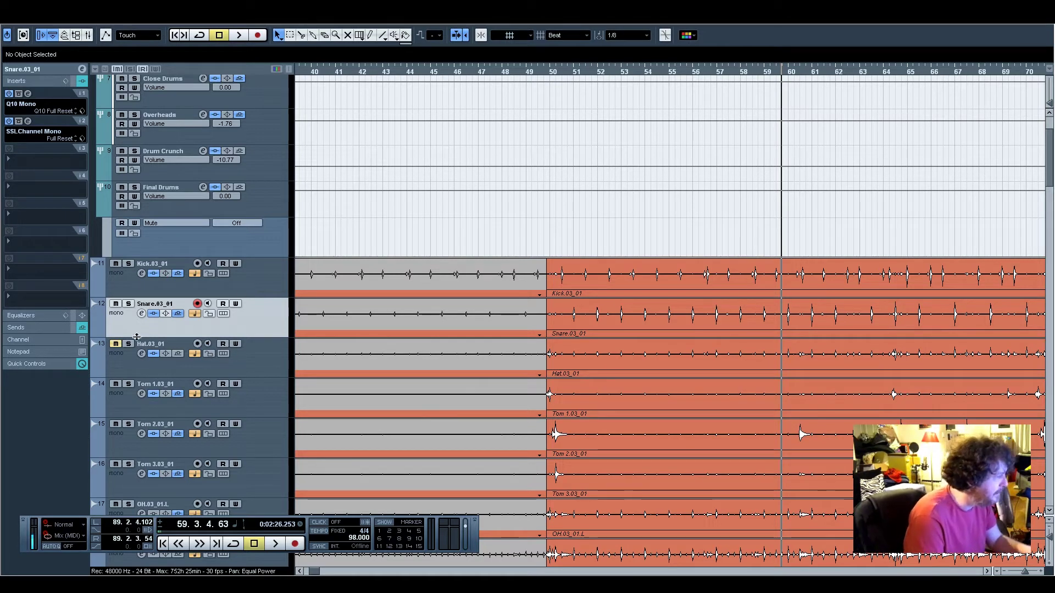
Step: Route the Hat.03_01 track's output to the Final Drums group and audition it from just before bar 50
{"action": "scroll", "coordinate": [137, 337], "scroll_direction": "down", "scroll_amount": 3}
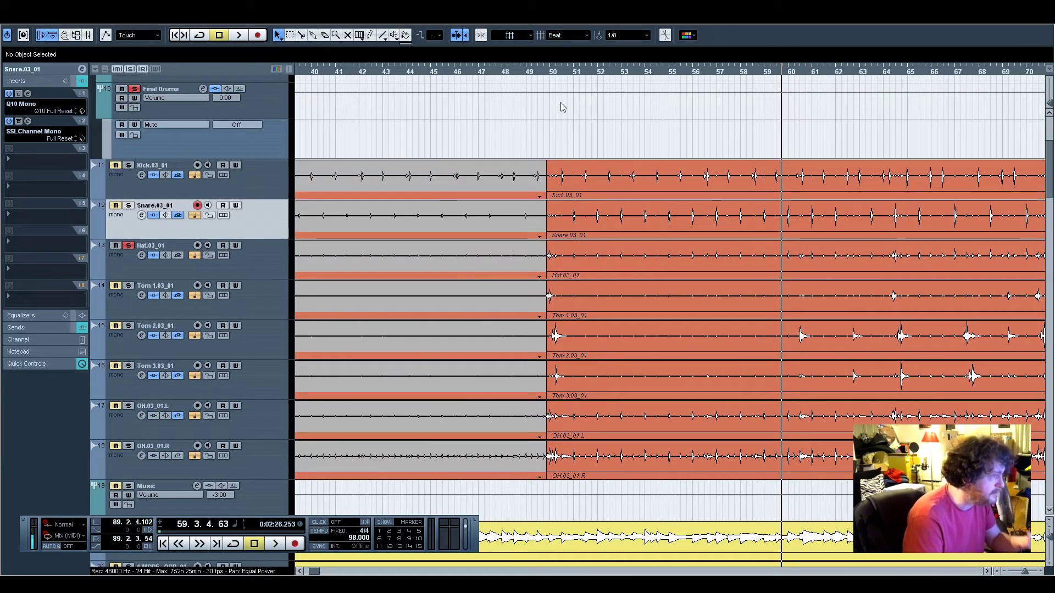
{"action": "left_click", "coordinate": [541, 73]}
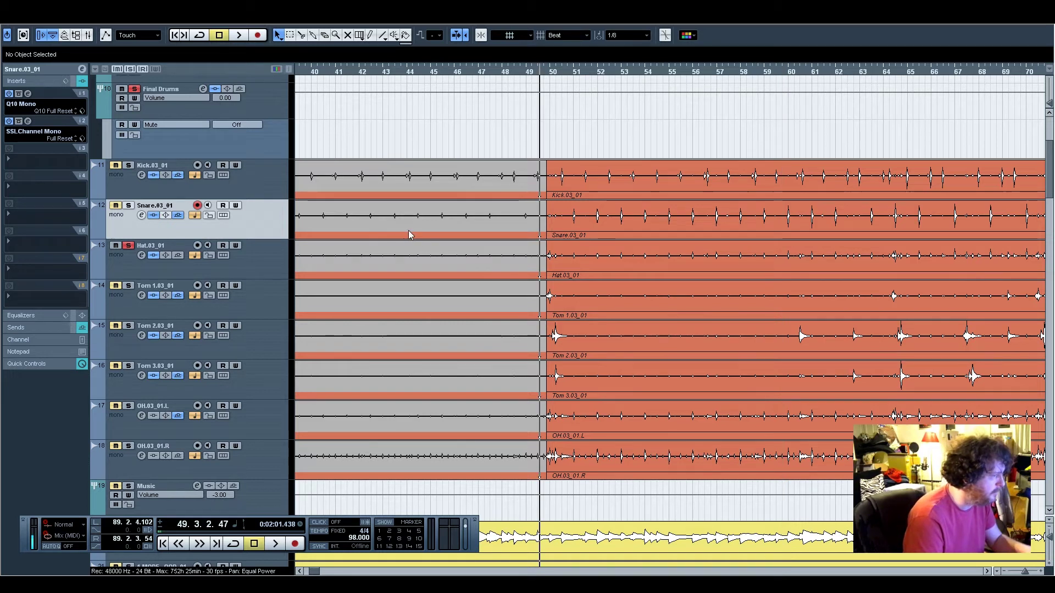
{"action": "left_click", "coordinate": [249, 262]}
{"action": "left_click", "coordinate": [39, 111]}
{"action": "left_click", "coordinate": [47, 116]}
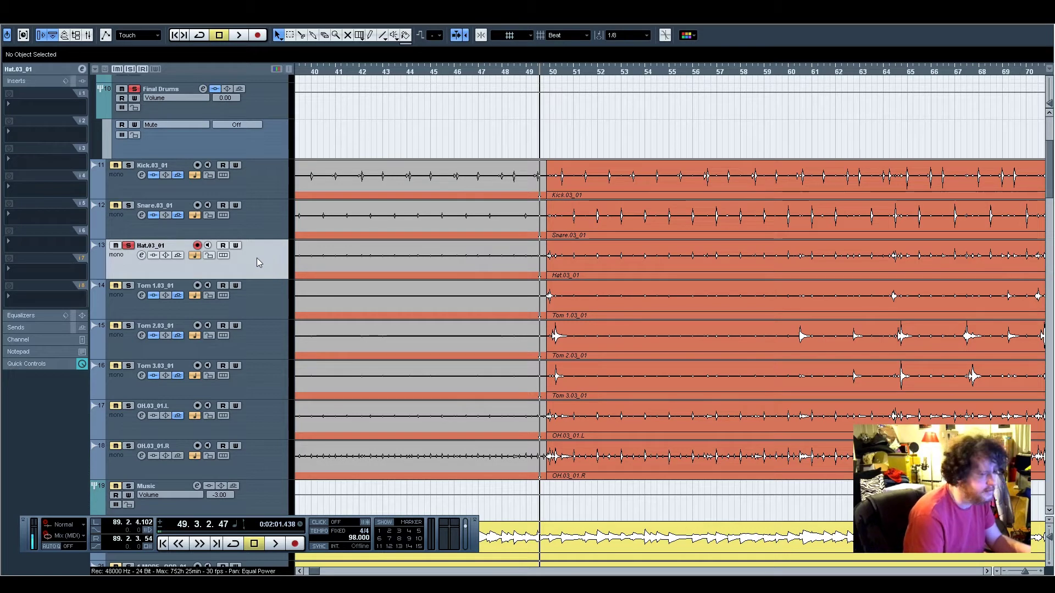
{"action": "left_click", "coordinate": [31, 68]}
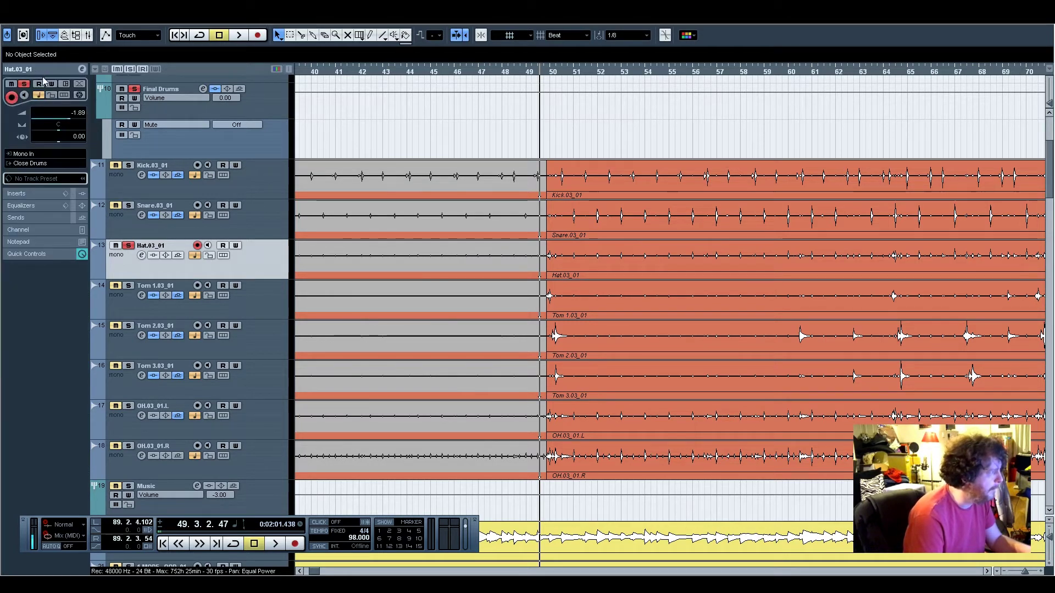
{"action": "left_click", "coordinate": [39, 165]}
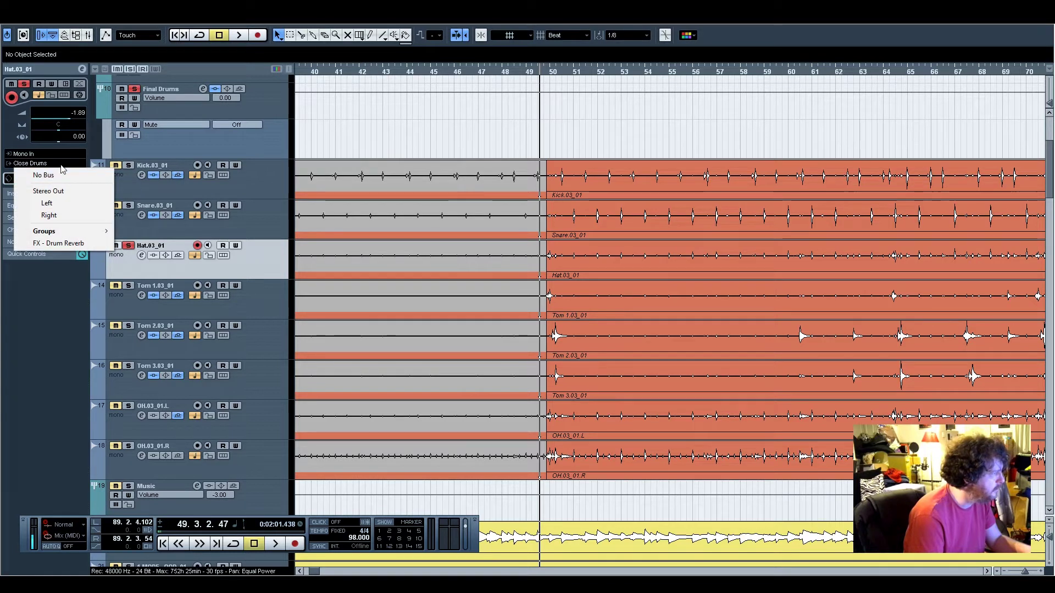
{"action": "mouse_move", "coordinate": [82, 231]}
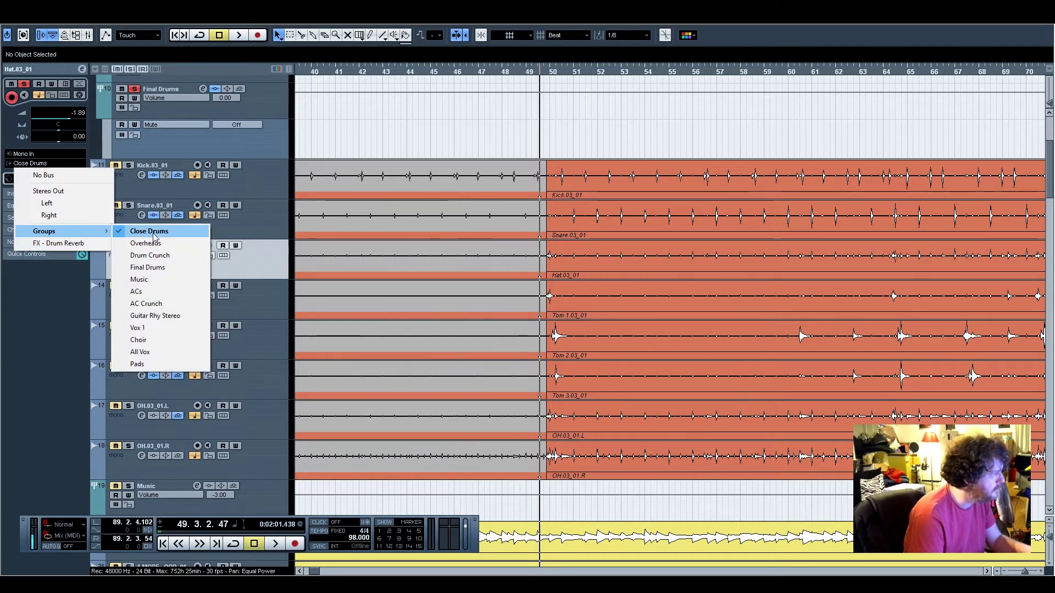
{"action": "left_click", "coordinate": [160, 268]}
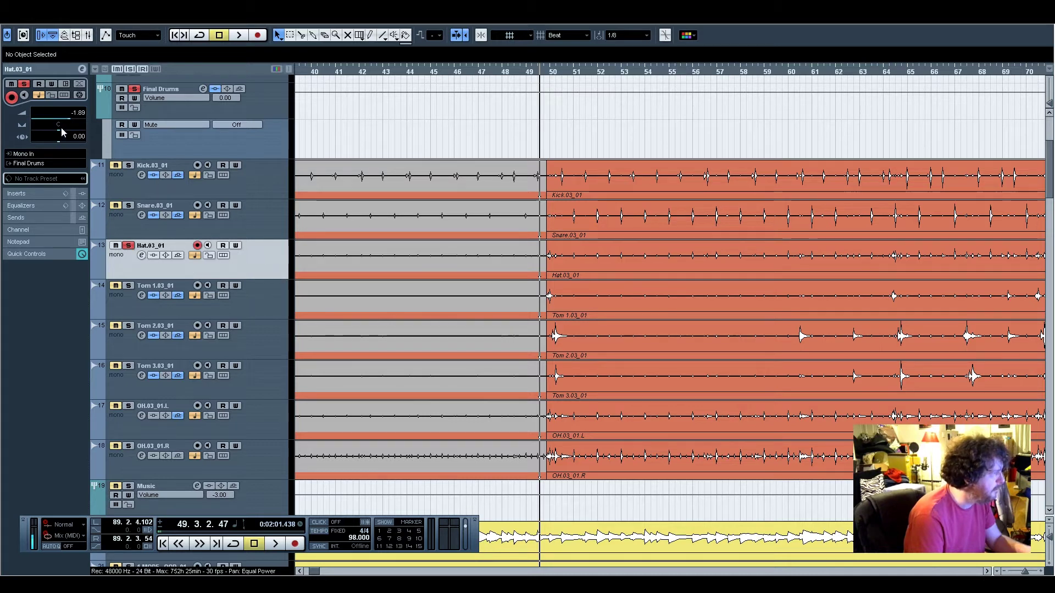
{"action": "key", "text": "space"}
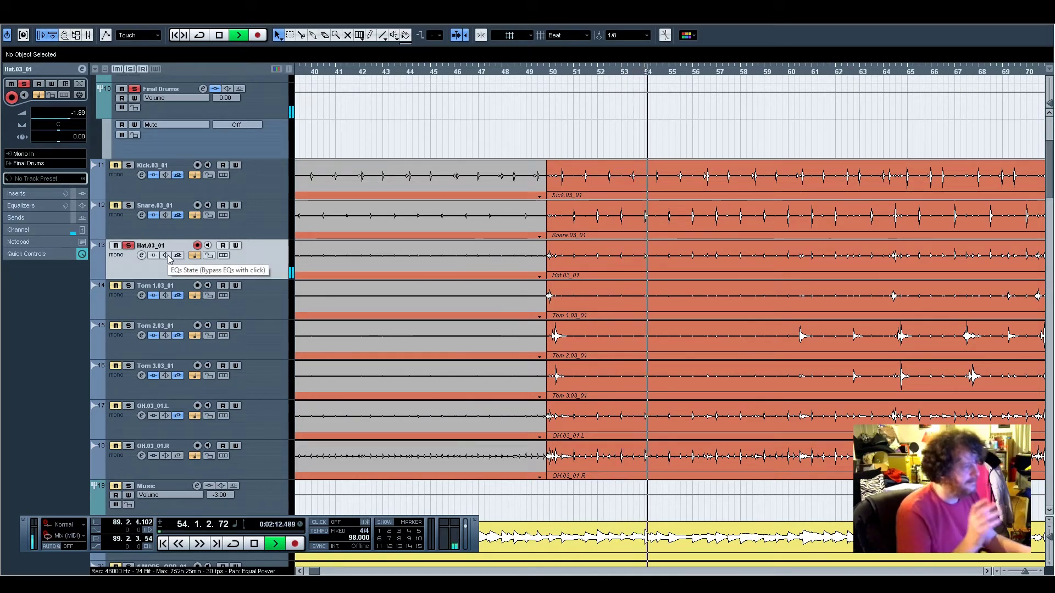
{"action": "key", "text": "space"}
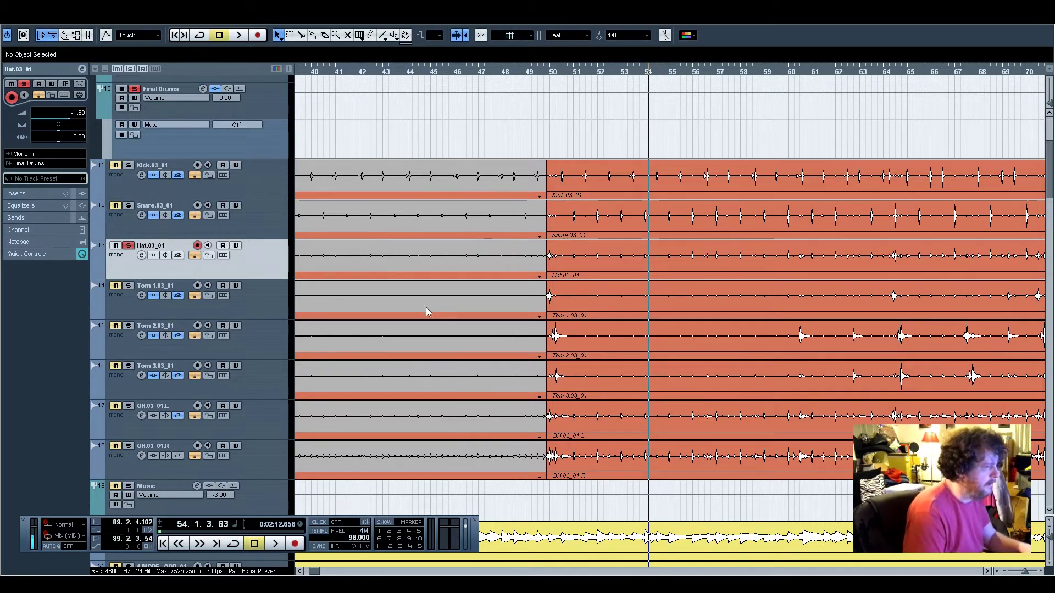
Step: Insert the Gate plug-in in the first insert slot of the Hat.03_01 track and activate its side-chain
{"action": "left_click", "coordinate": [24, 193]}
{"action": "left_click", "coordinate": [30, 112]}
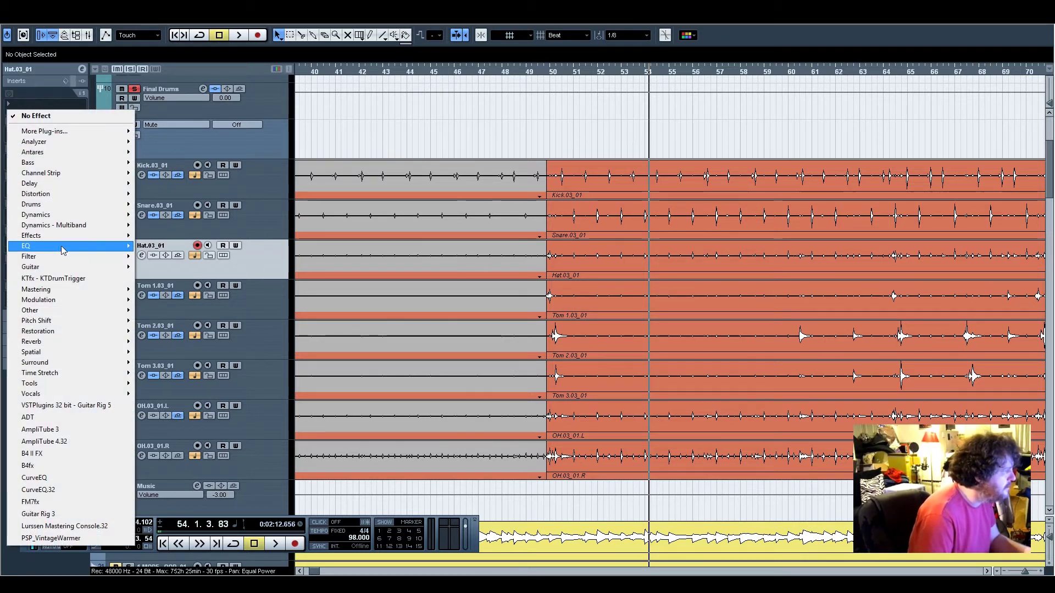
{"action": "mouse_move", "coordinate": [66, 219]}
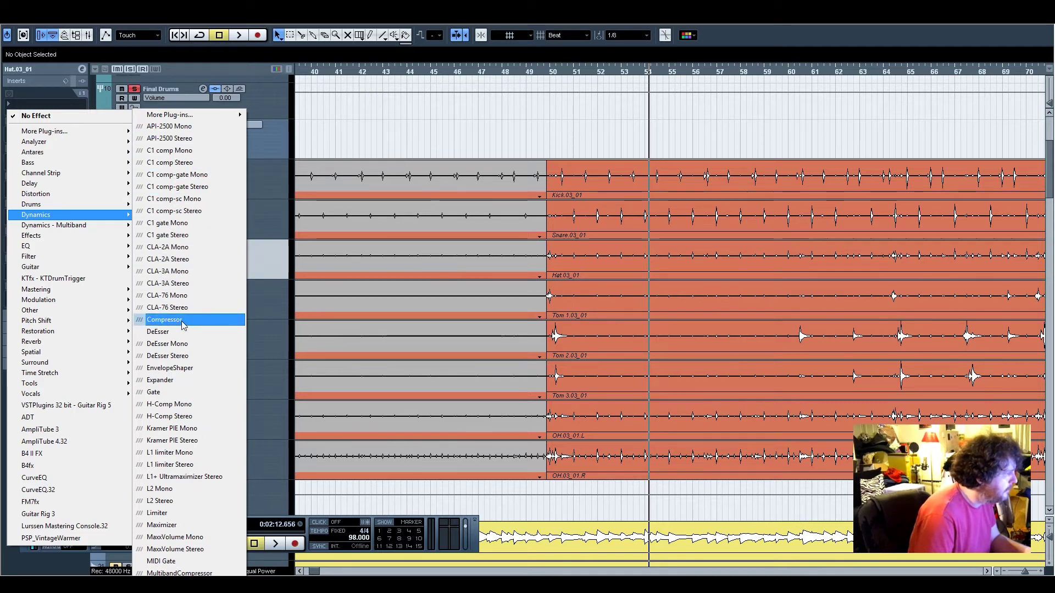
{"action": "left_click", "coordinate": [172, 394]}
{"action": "left_click_drag", "start_coordinate": [433, 341], "coordinate": [389, 231]}
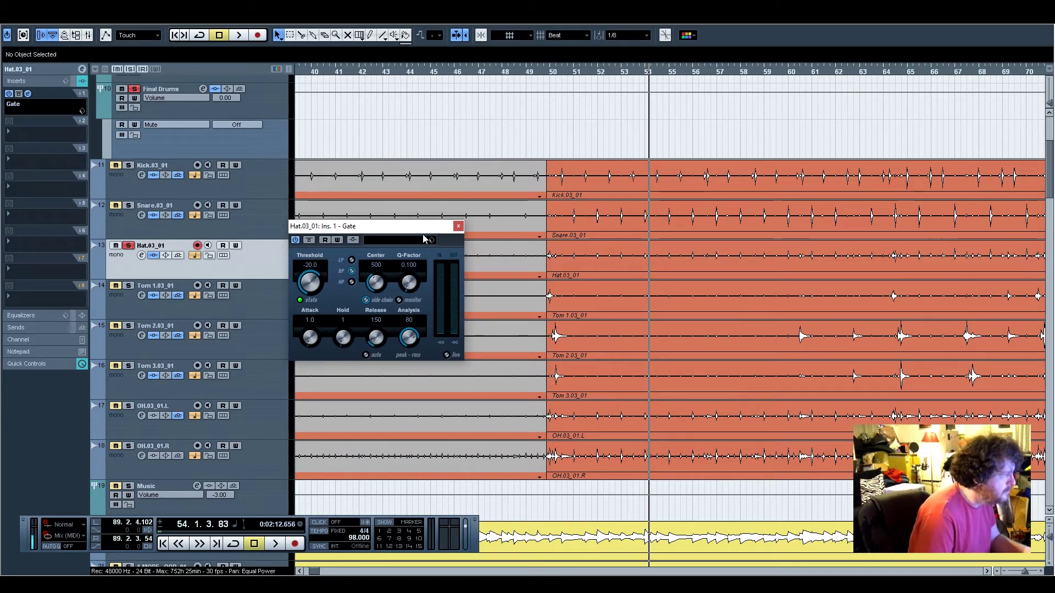
{"action": "left_click", "coordinate": [354, 240]}
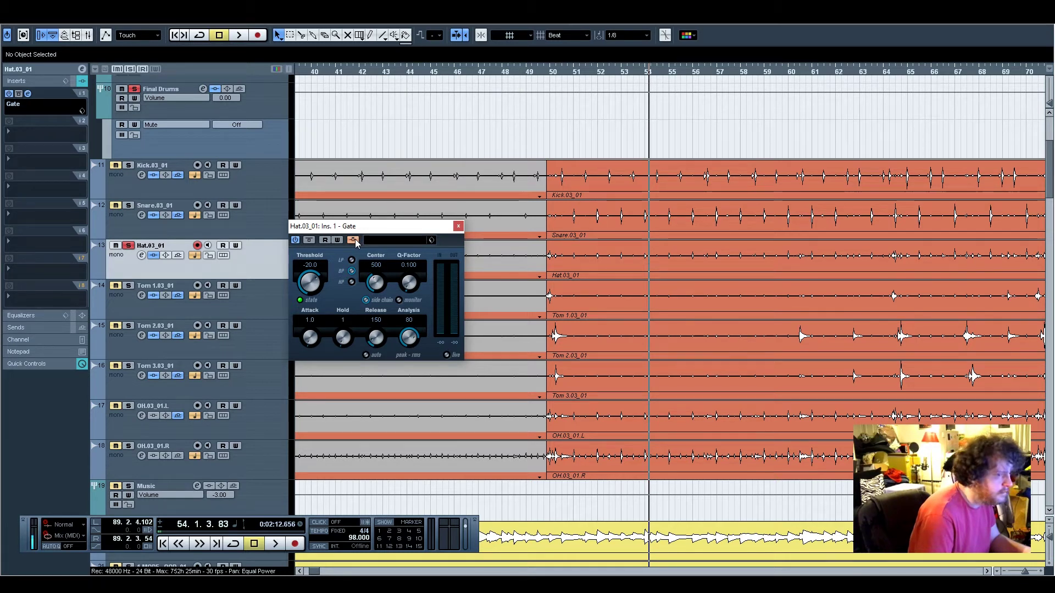
Step: Add an active third send from Snare.03_01 to the hat gate's side-chain and audition it with the gate threshold at -17
{"action": "left_click", "coordinate": [165, 220]}
{"action": "left_click", "coordinate": [30, 190]}
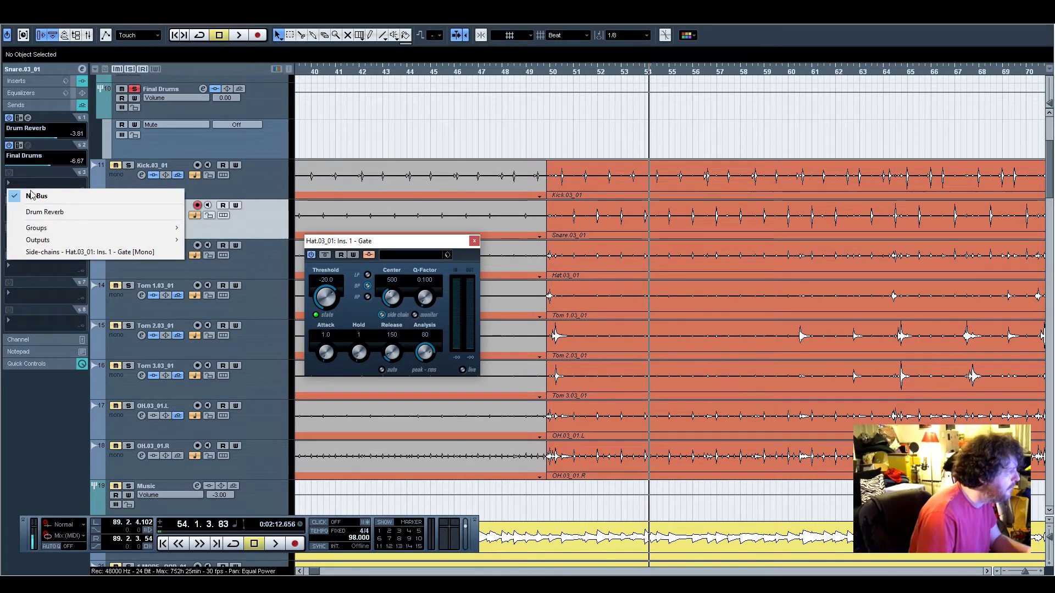
{"action": "left_click", "coordinate": [75, 251]}
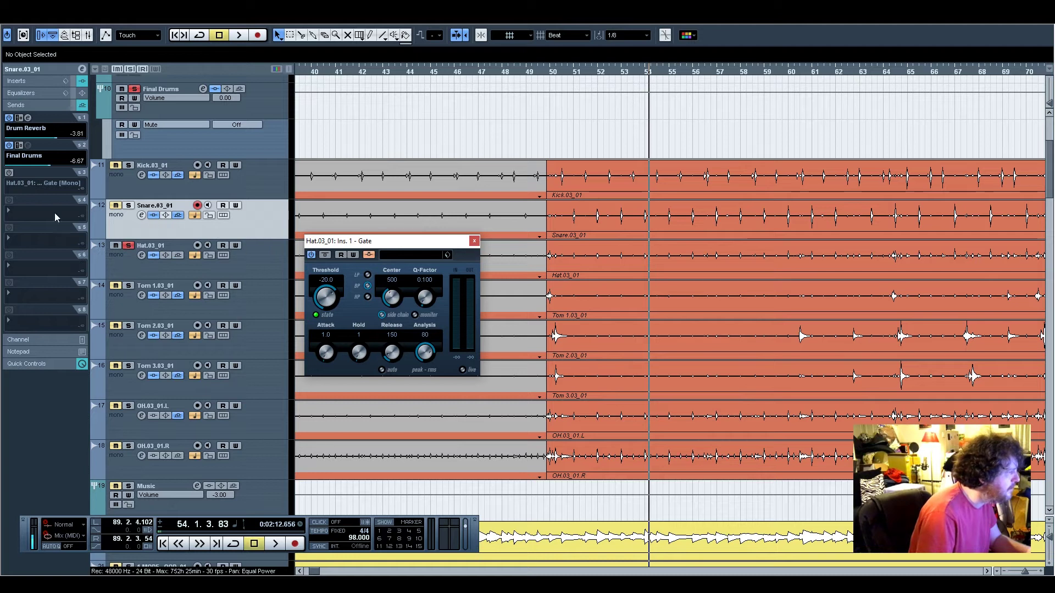
{"action": "left_click", "coordinate": [9, 173]}
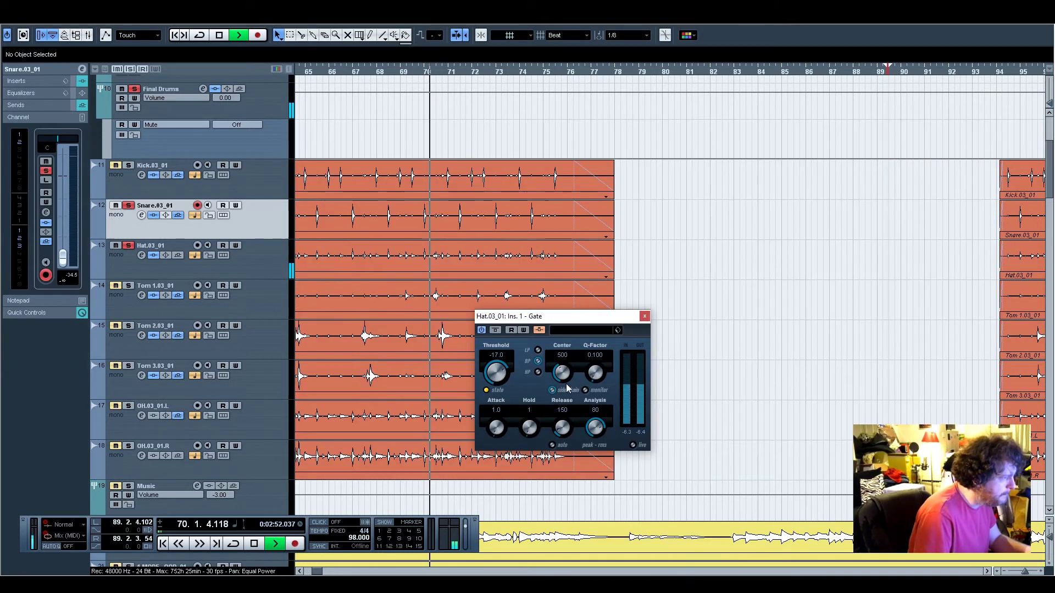
{"action": "left_click", "coordinate": [300, 572]}
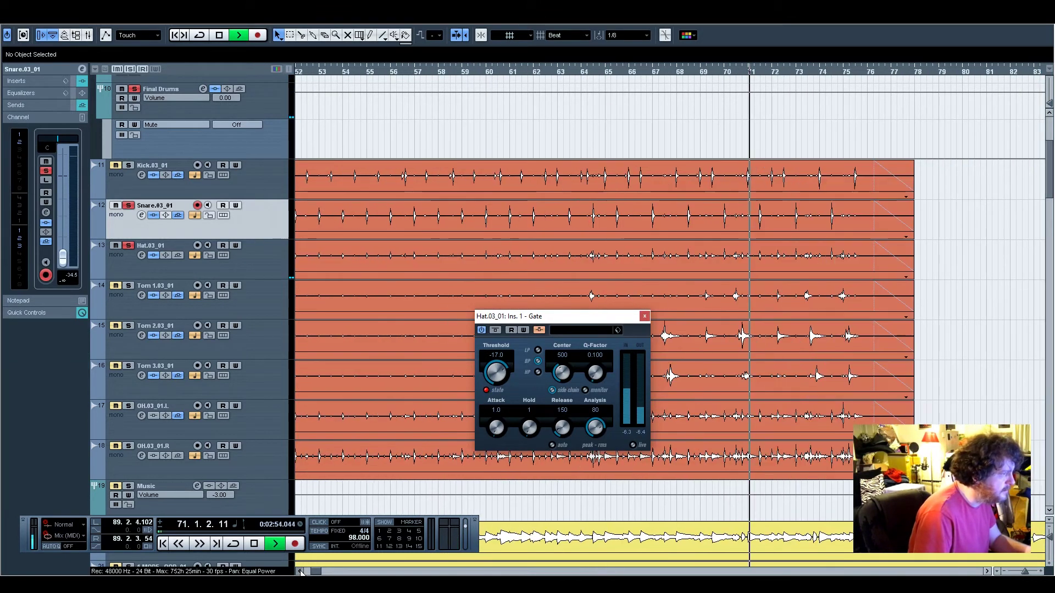
{"action": "key", "text": "space"}
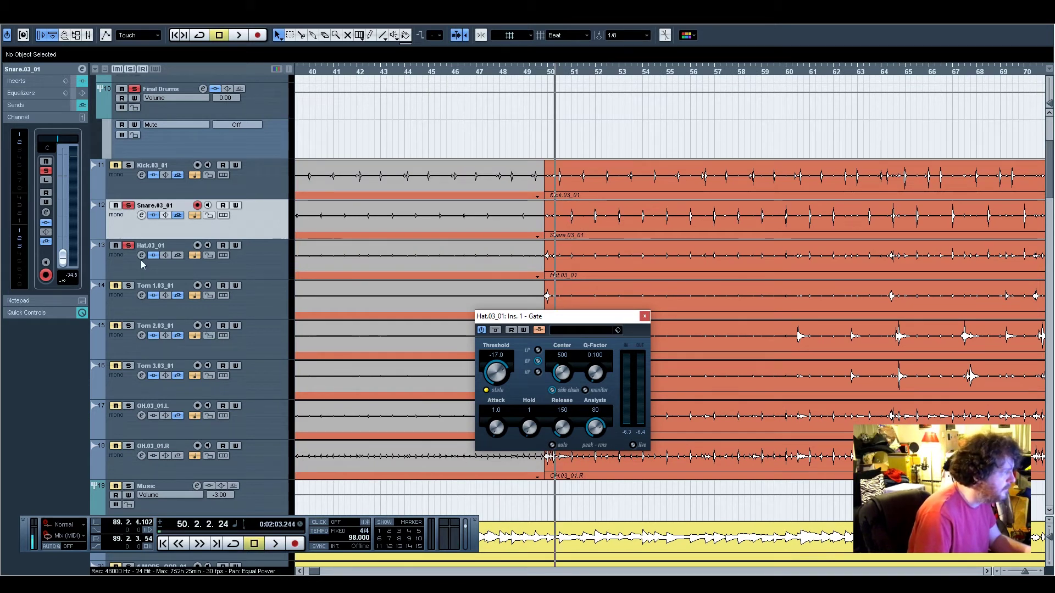
Step: Insert Q10 Mono in the second insert slot of the Hat.03_01 track and move its window clear of the gate
{"action": "left_click", "coordinate": [267, 265]}
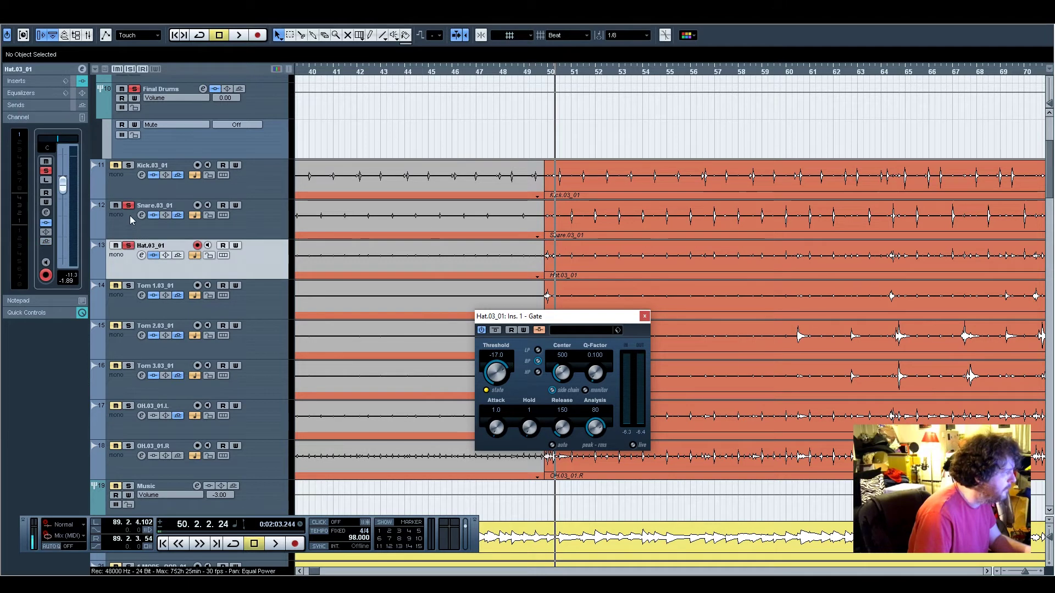
{"action": "left_click", "coordinate": [16, 81]}
{"action": "left_click", "coordinate": [44, 131]}
{"action": "left_click", "coordinate": [187, 502]}
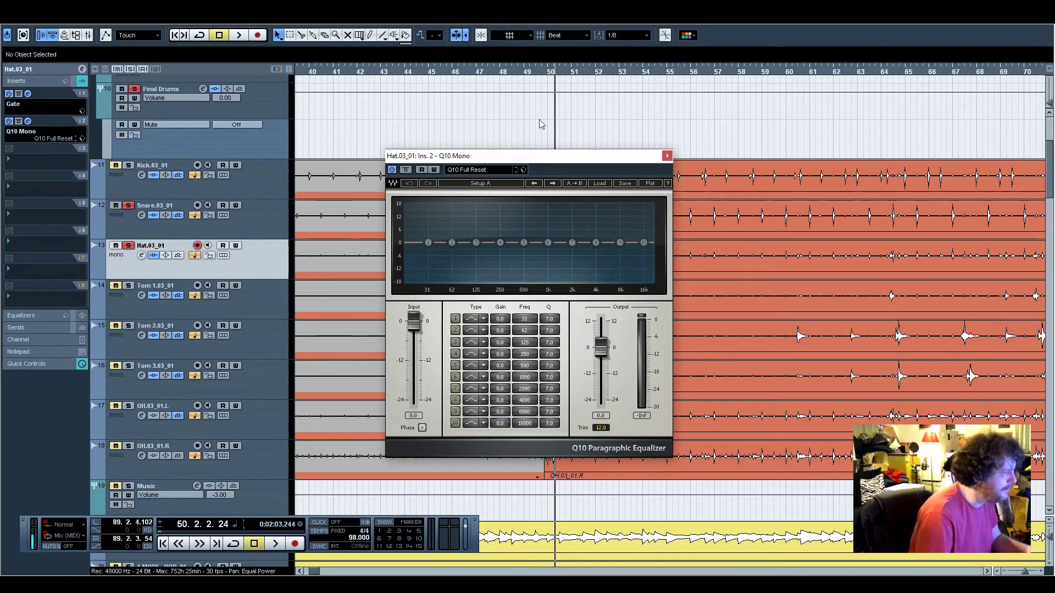
{"action": "left_click_drag", "start_coordinate": [538, 158], "coordinate": [284, 122]}
Step: During playback, enable Q10 band 1 as a high-pass filter and set its frequency to 51 Hz
{"action": "key", "text": "space"}
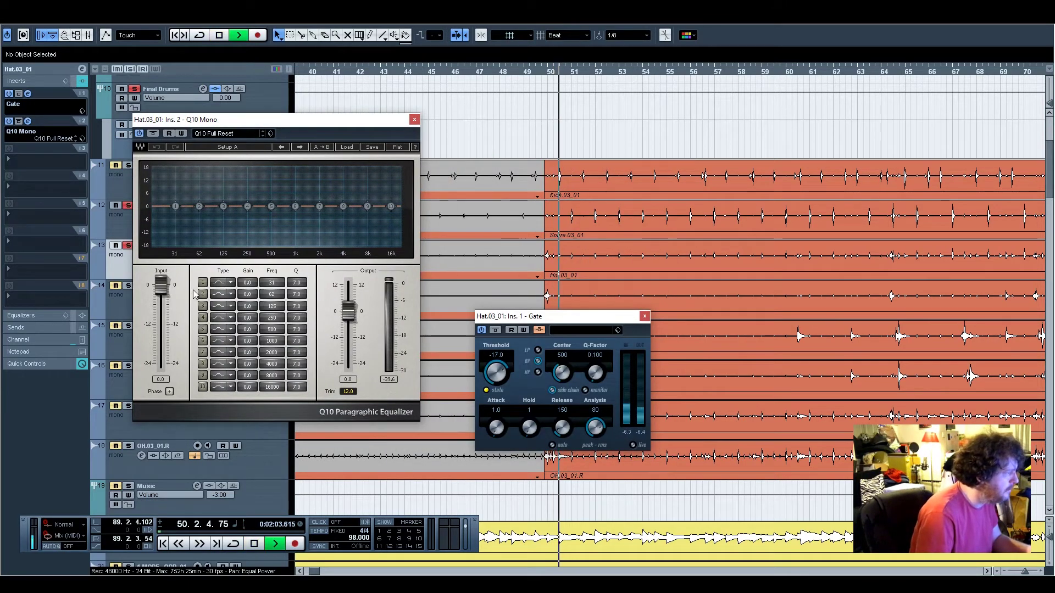
{"action": "left_click", "coordinate": [202, 282]}
{"action": "left_click", "coordinate": [230, 282]}
{"action": "left_click", "coordinate": [269, 343]}
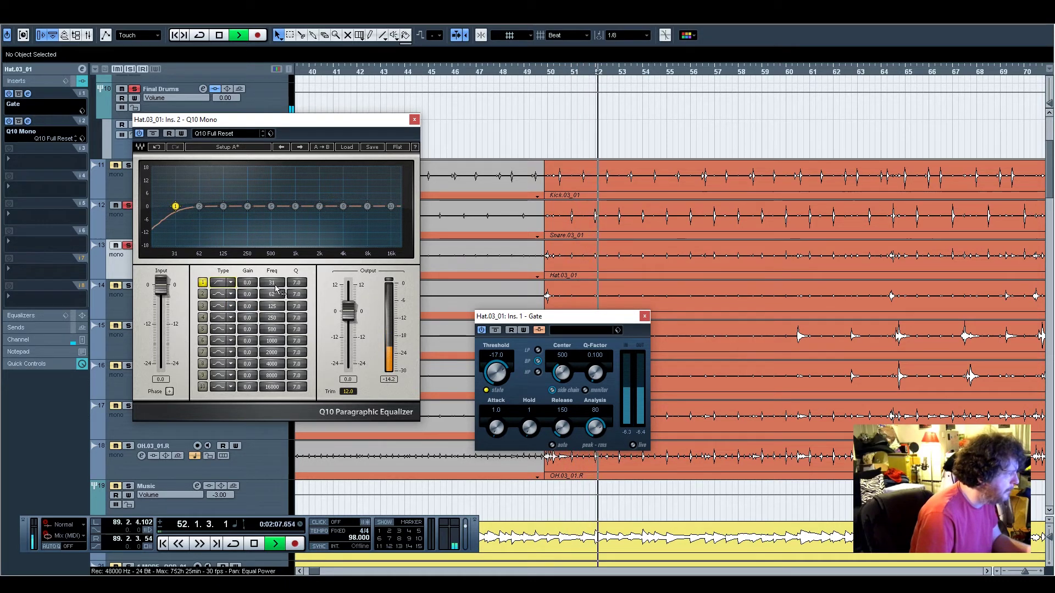
{"action": "left_click_drag", "start_coordinate": [179, 206], "coordinate": [193, 207]}
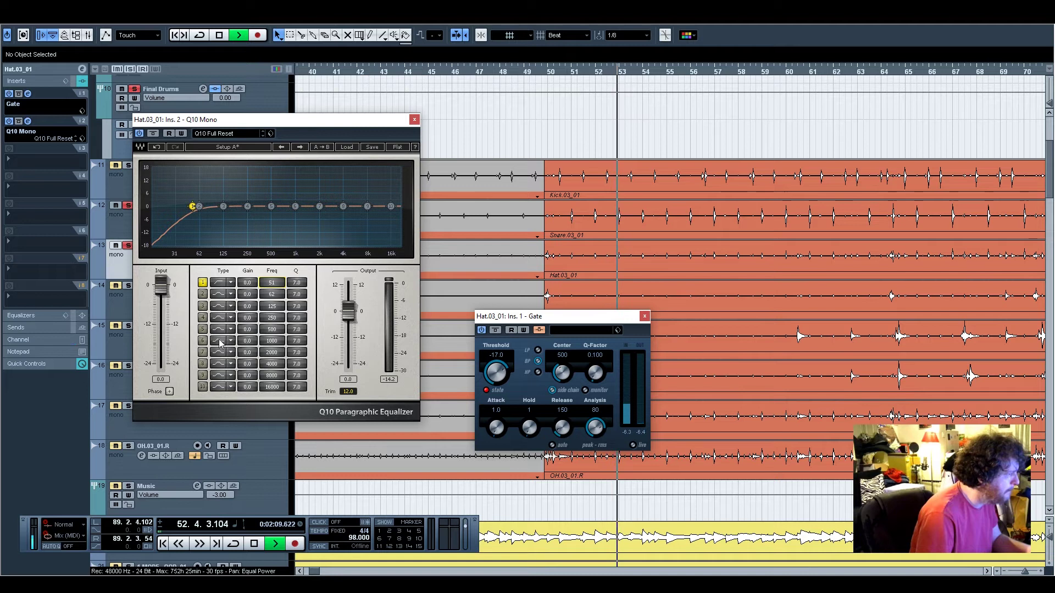
Step: Enable Q10 band 4, sweep it with a boost to 162 Hz, and cut it there to -4.1 dB
{"action": "left_click", "coordinate": [202, 318]}
{"action": "left_click_drag", "start_coordinate": [247, 318], "coordinate": [247, 319]}
{"action": "left_click_drag", "start_coordinate": [248, 207], "coordinate": [232, 167]}
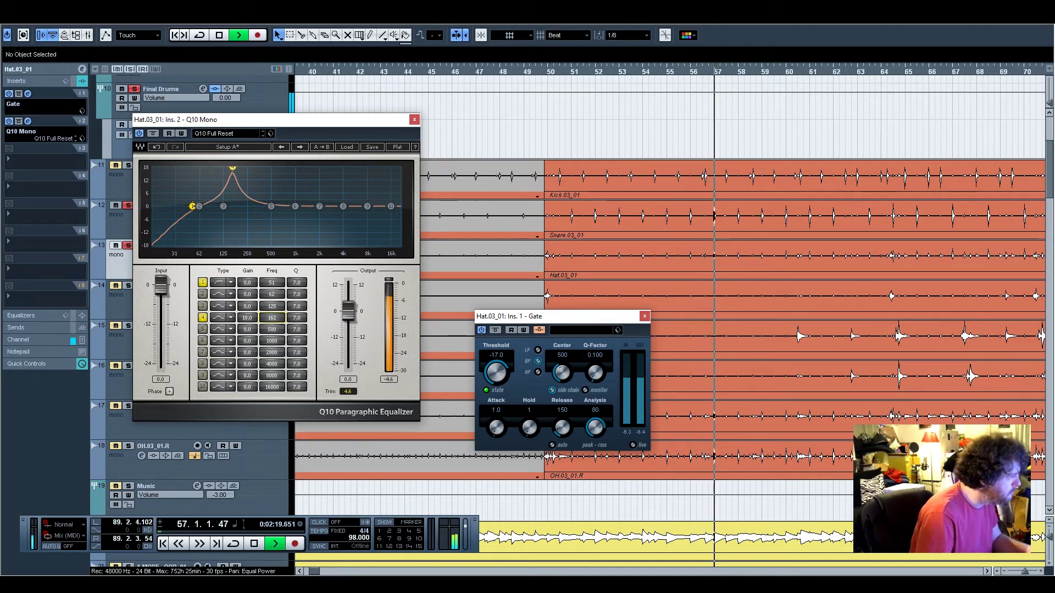
{"action": "left_click_drag", "start_coordinate": [248, 318], "coordinate": [247, 335]}
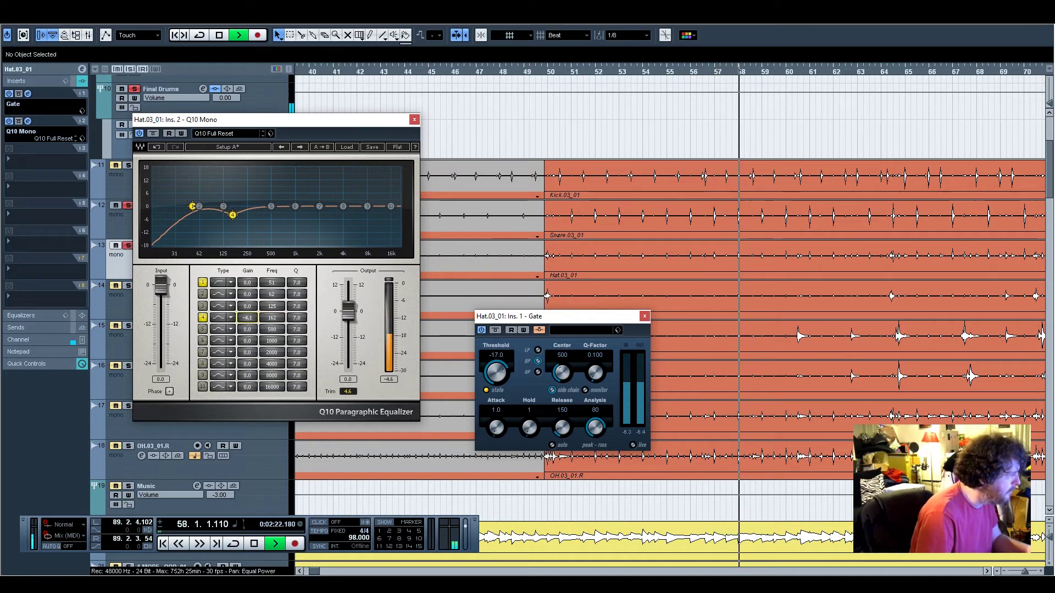
Step: Insert SSLComp Mono in the third insert slot of the Hat.03_01 track and adjust its threshold slightly
{"action": "left_click", "coordinate": [415, 119]}
{"action": "left_click", "coordinate": [21, 157]}
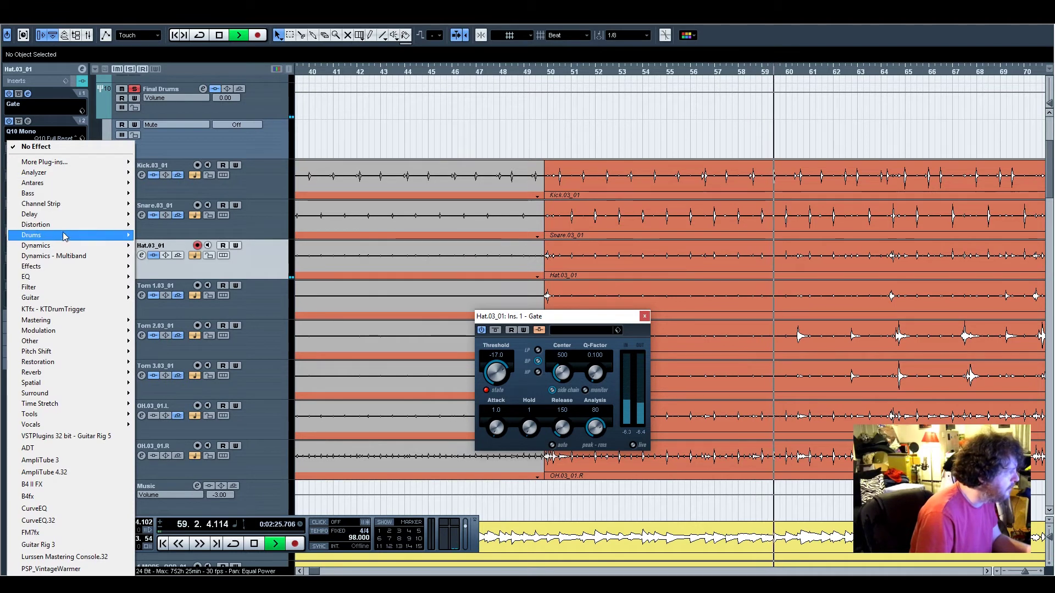
{"action": "mouse_move", "coordinate": [67, 245]}
{"action": "mouse_move", "coordinate": [220, 115]}
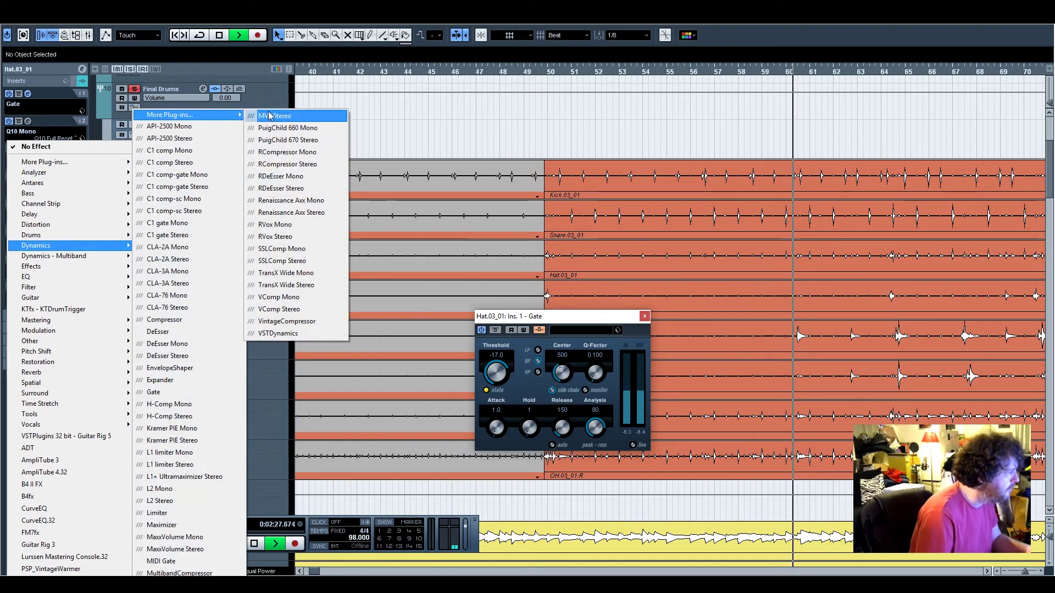
{"action": "left_click", "coordinate": [312, 251]}
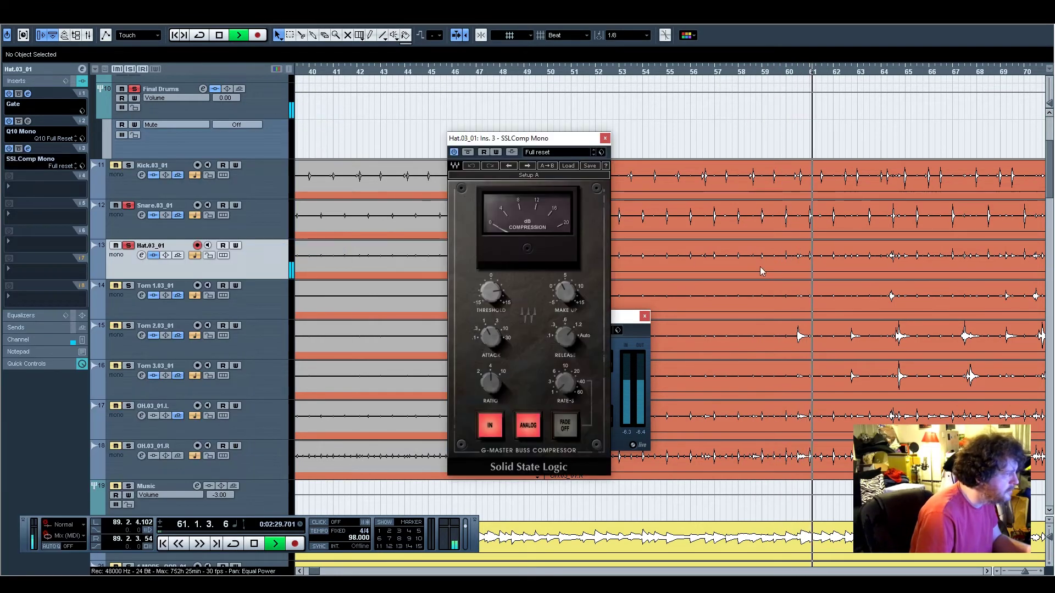
{"action": "left_click_drag", "start_coordinate": [483, 277], "coordinate": [482, 292]}
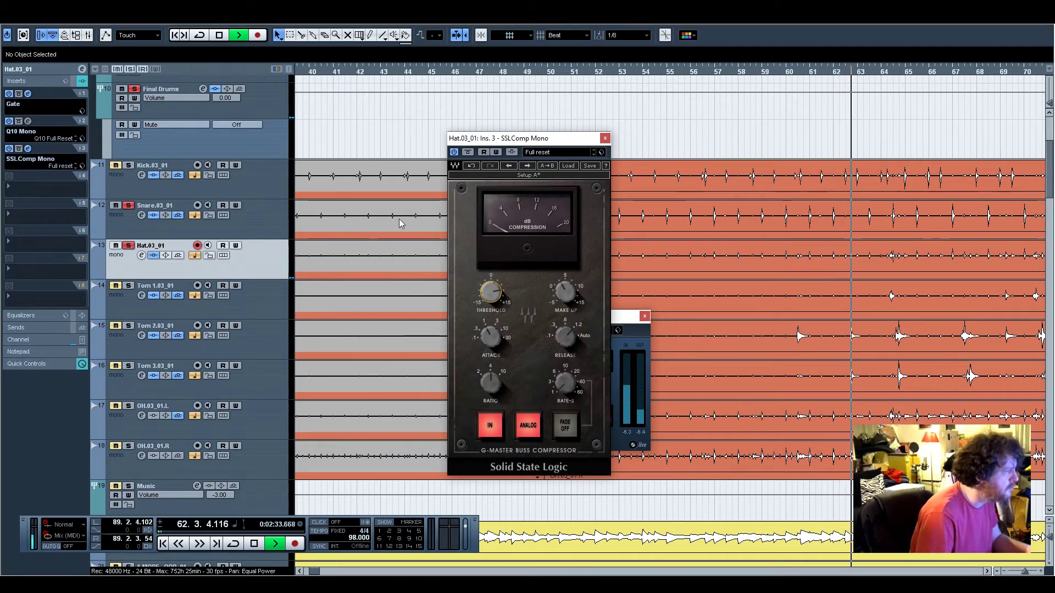
{"action": "left_click_drag", "start_coordinate": [533, 141], "coordinate": [364, 115]}
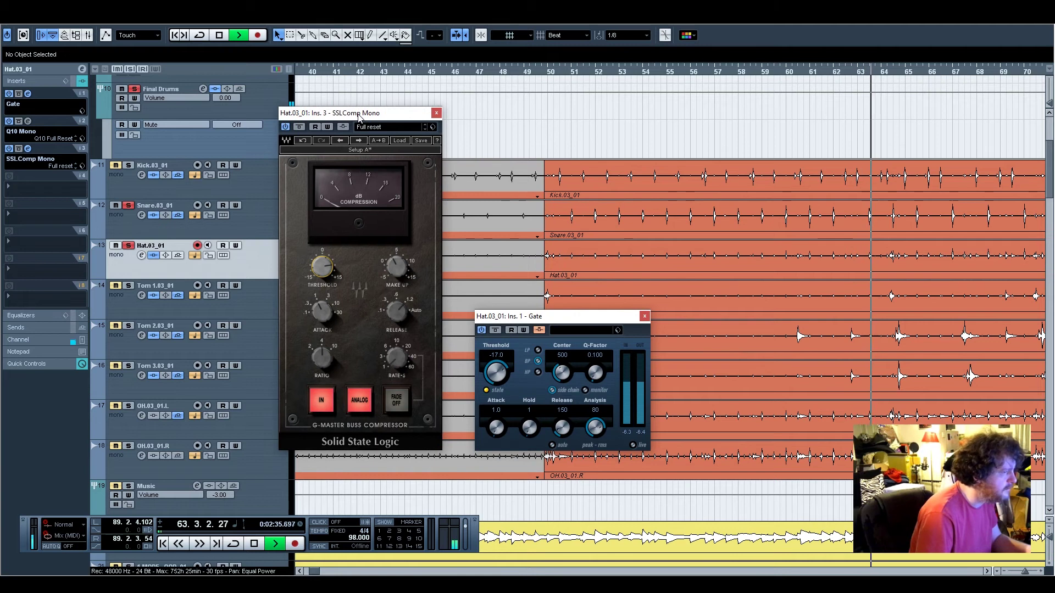
Step: Reopen the hat's Q10, raise its output to about 7.5 dB while playing from before bar 50, and close the Q10 and compressor windows
{"action": "left_click", "coordinate": [540, 75]}
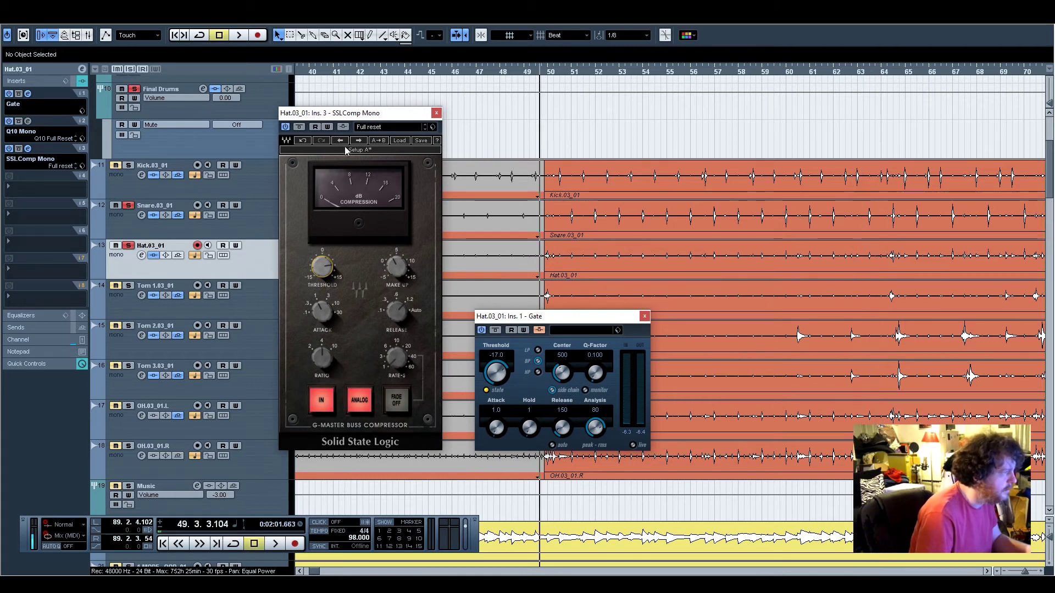
{"action": "left_click", "coordinate": [27, 122]}
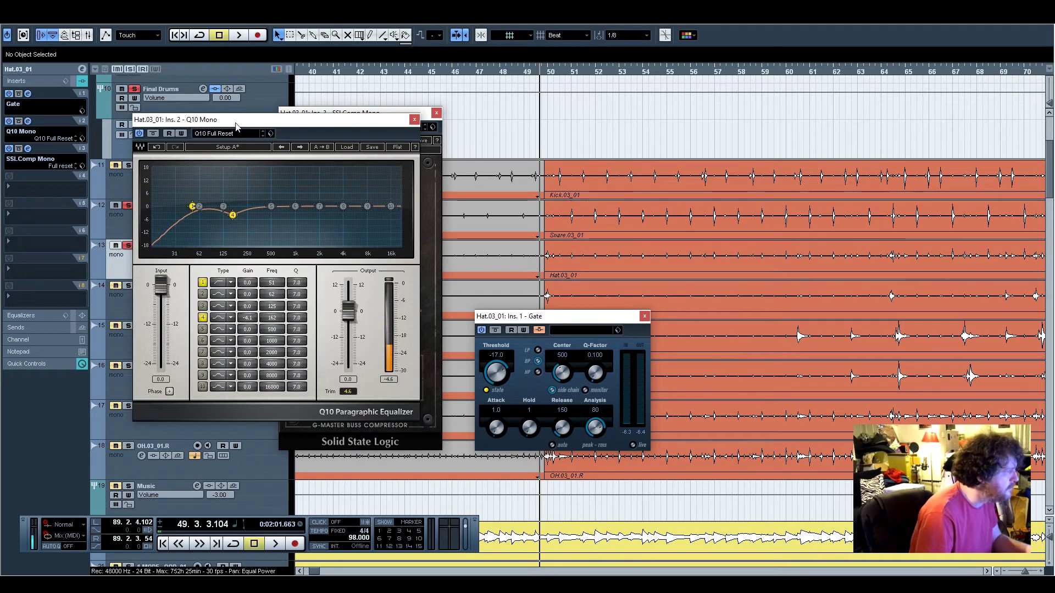
{"action": "left_click_drag", "start_coordinate": [305, 121], "coordinate": [710, 100]}
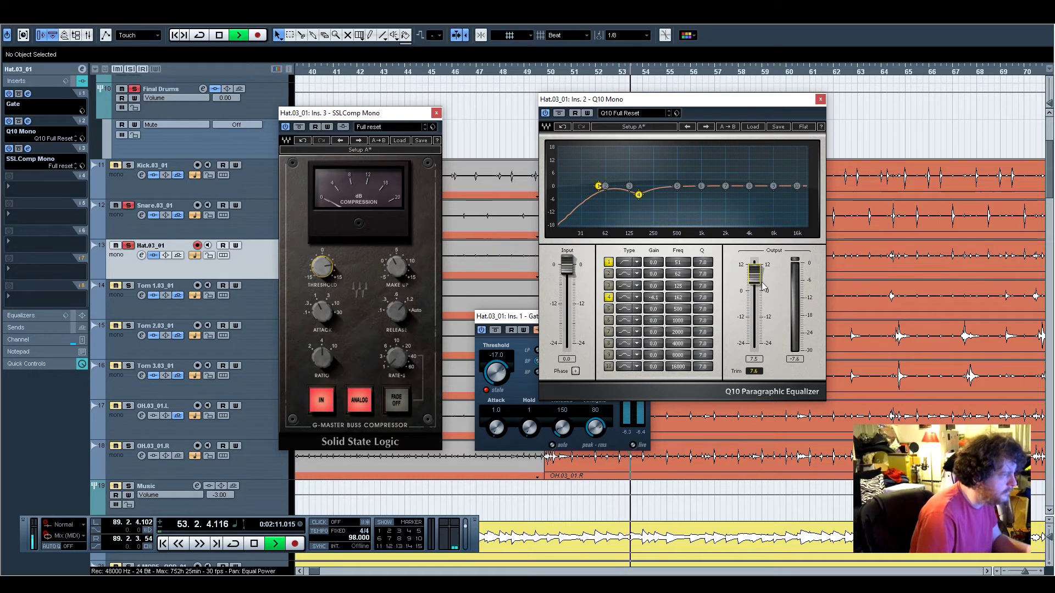
{"action": "left_click", "coordinate": [822, 100]}
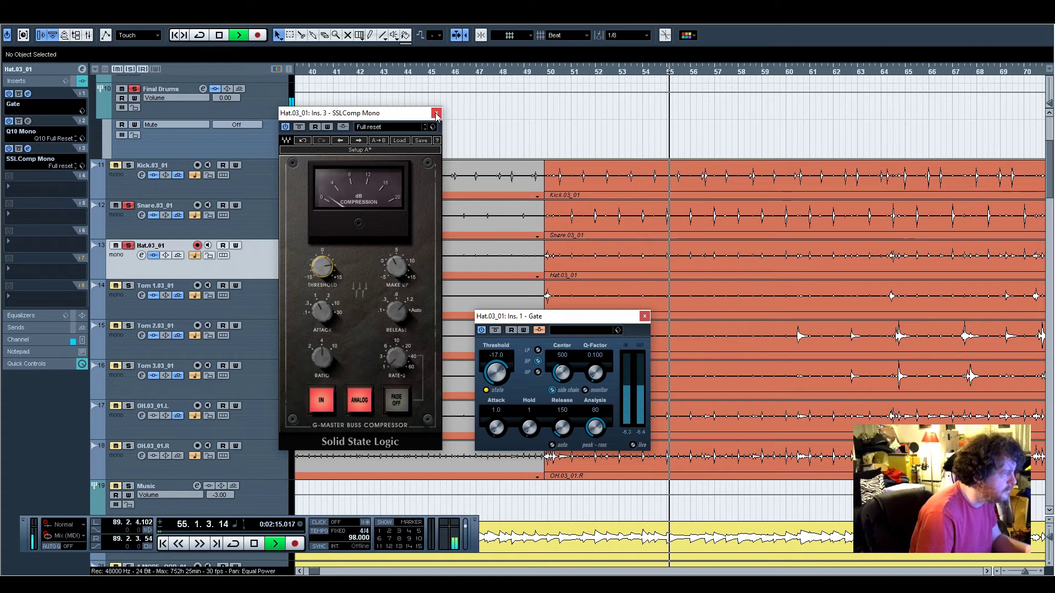
{"action": "left_click", "coordinate": [436, 113]}
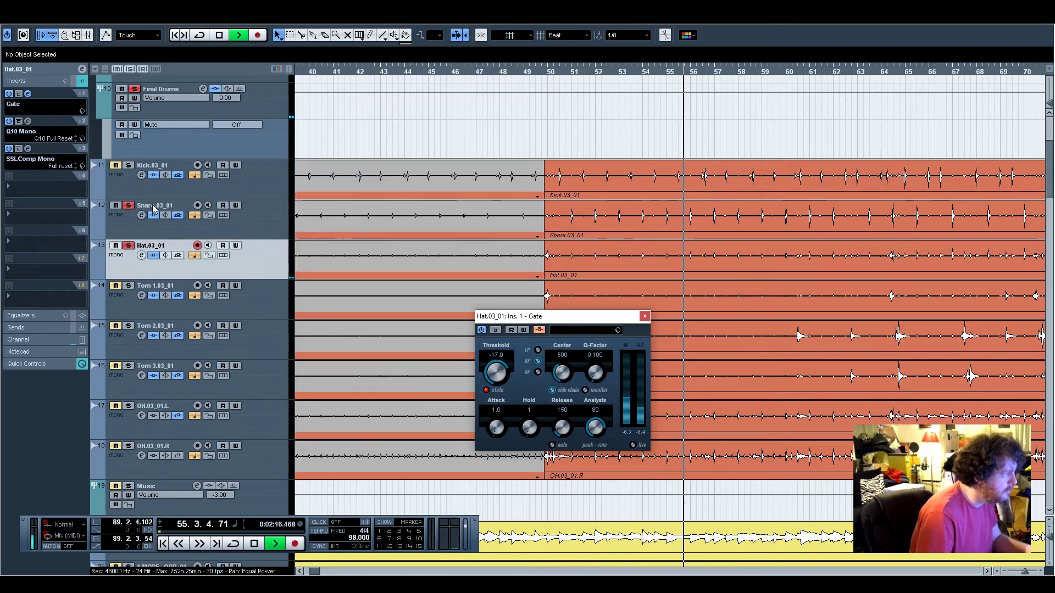
Step: Pull the Snare.03_01 channel fader all the way down during playback and reselect the Hat.03_01 track
{"action": "left_click", "coordinate": [244, 217]}
{"action": "left_click", "coordinate": [37, 345]}
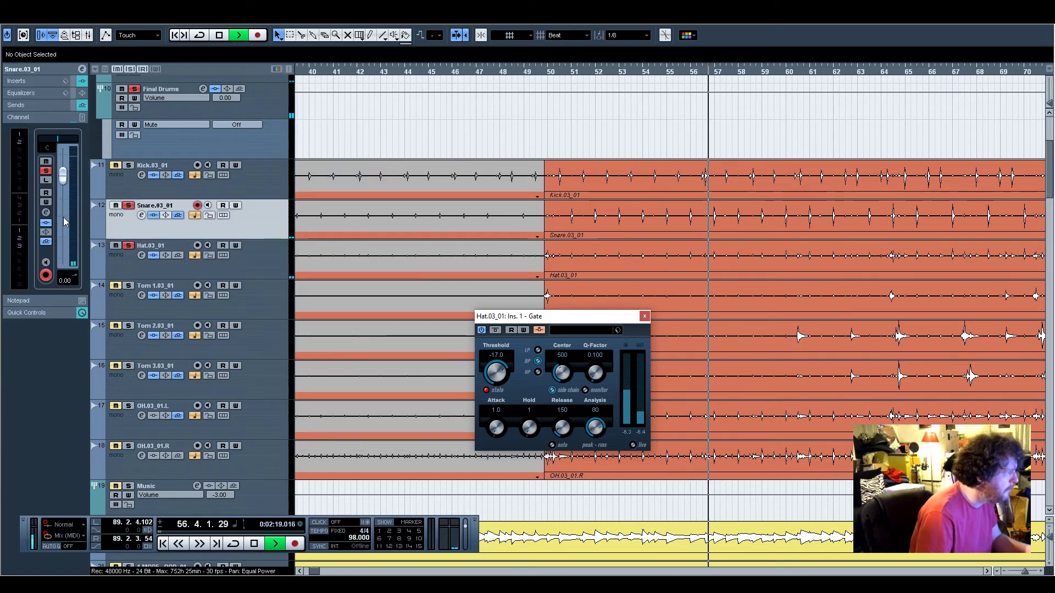
{"action": "left_click", "coordinate": [258, 261]}
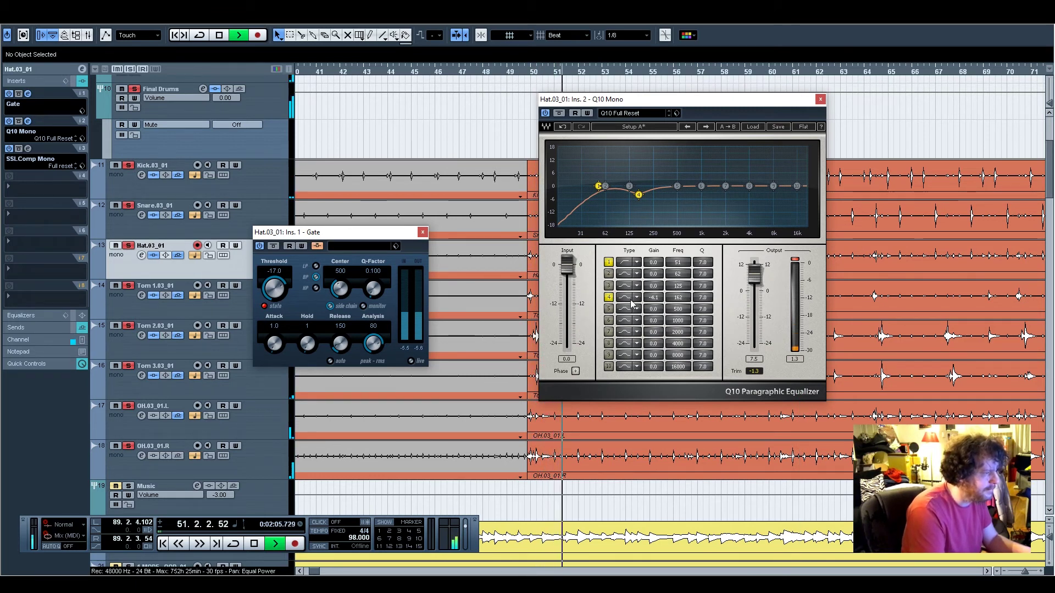
Step: Shape the hat's Q10 with band 4 at -3.0 dB, band 7 at -7.2 dB and 2413 Hz, and band 6 at -9.1 dB and 771 Hz
{"action": "left_click_drag", "start_coordinate": [653, 297], "coordinate": [653, 293]}
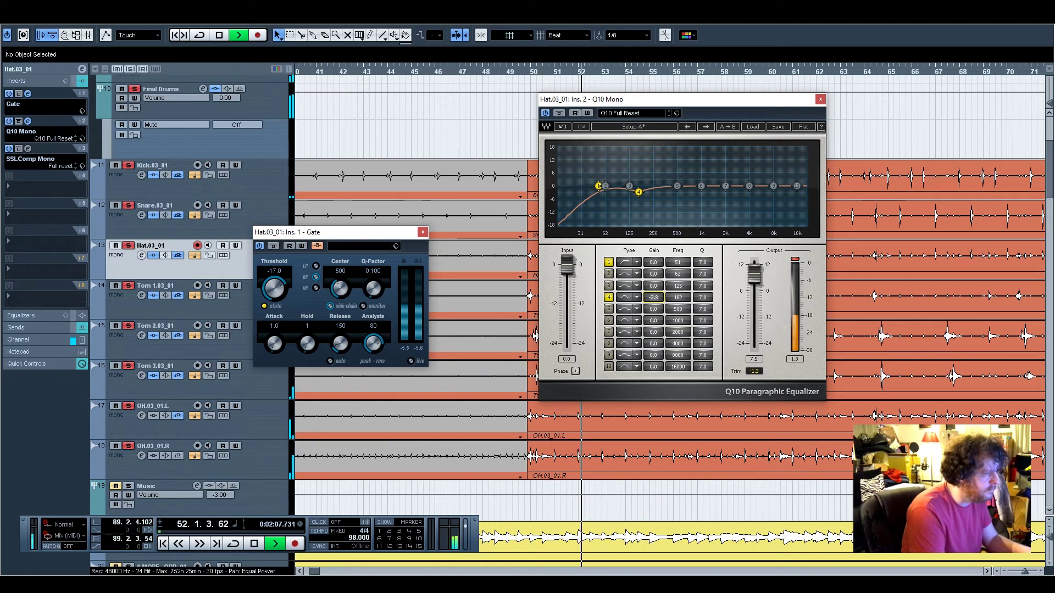
{"action": "mouse_move", "coordinate": [660, 337]}
{"action": "left_mouse_down"}
{"action": "mouse_move", "coordinate": [659, 302]}
{"action": "mouse_move", "coordinate": [678, 341]}
{"action": "mouse_move", "coordinate": [677, 323]}
{"action": "mouse_move", "coordinate": [653, 358]}
{"action": "mouse_move", "coordinate": [653, 335]}
{"action": "mouse_move", "coordinate": [682, 329]}
{"action": "mouse_move", "coordinate": [661, 327]}
{"action": "mouse_move", "coordinate": [683, 330]}
{"action": "mouse_move", "coordinate": [654, 299]}
{"action": "mouse_move", "coordinate": [678, 333]}
{"action": "left_mouse_up"}
{"action": "left_click", "coordinate": [609, 320]}
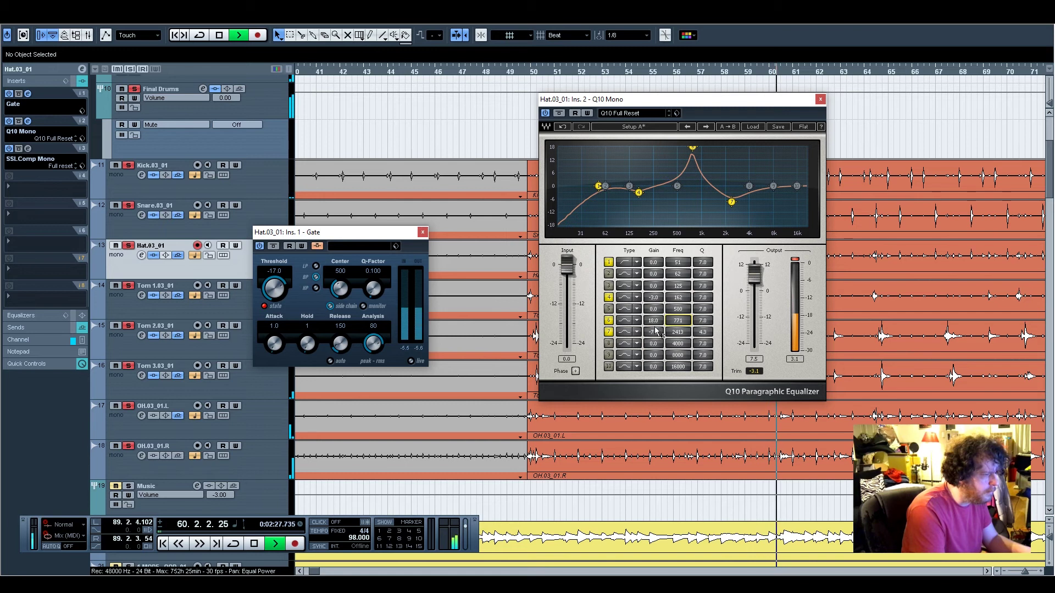
{"action": "left_click_drag", "start_coordinate": [653, 320], "coordinate": [653, 351]}
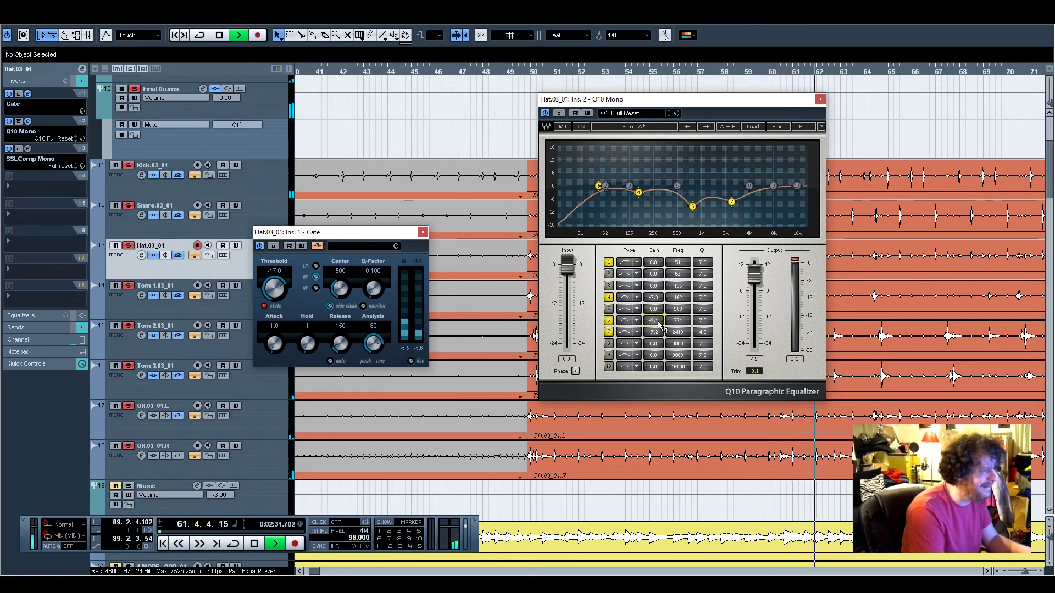
Step: Raise the Snare.03_01 channel fader to -9.35 dB while the drums play
{"action": "left_click", "coordinate": [173, 225]}
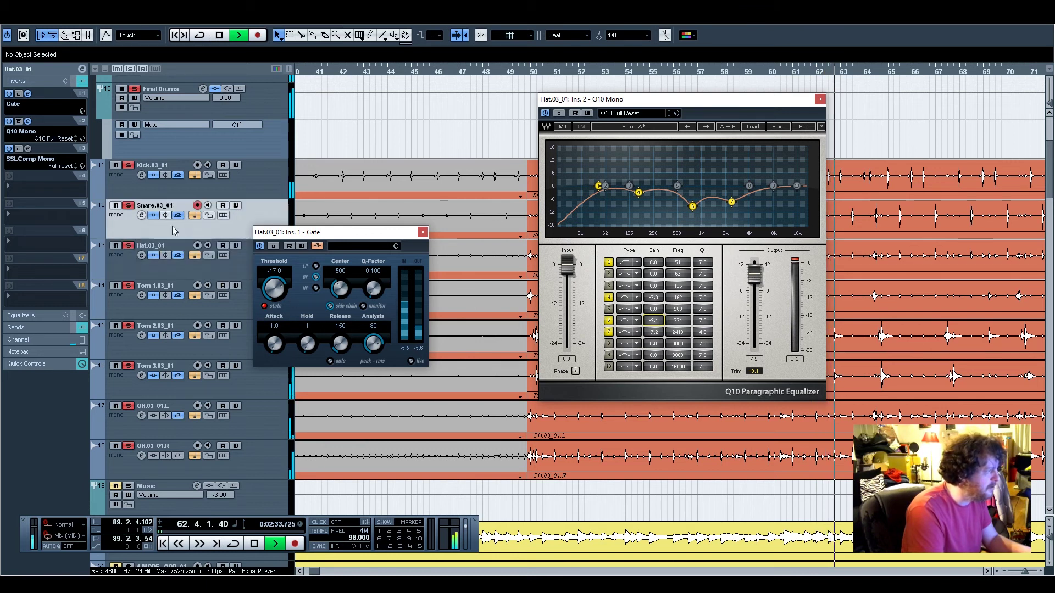
{"action": "left_click", "coordinate": [32, 338]}
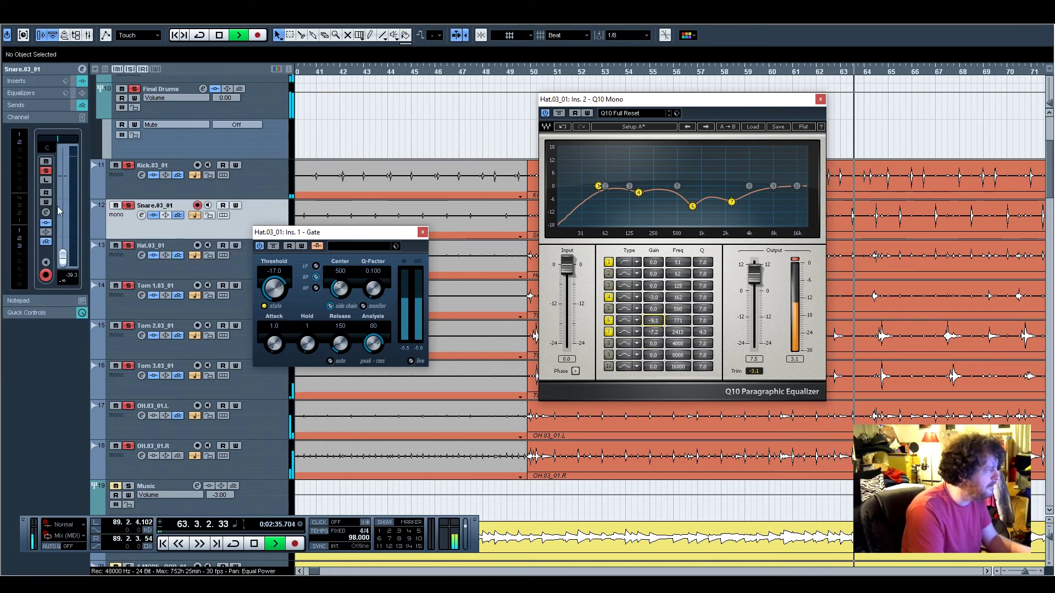
{"action": "left_click_drag", "start_coordinate": [62, 261], "coordinate": [65, 213]}
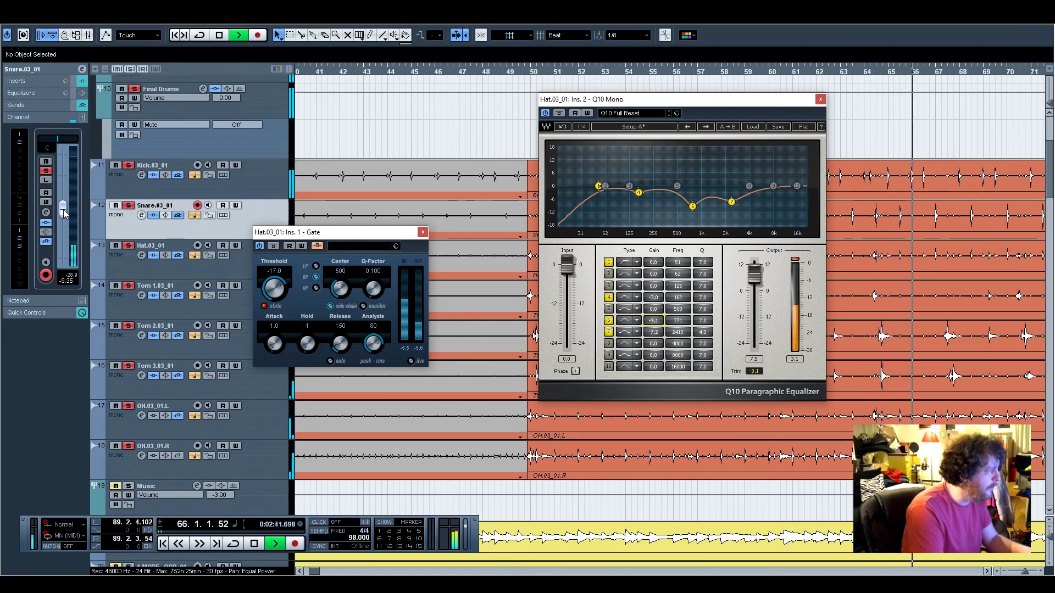
Step: In the mixer, reset the Hat.03_01 fader to its default level and balance the Snare.03_01 fader to -8.03 dB
{"action": "left_click", "coordinate": [89, 35]}
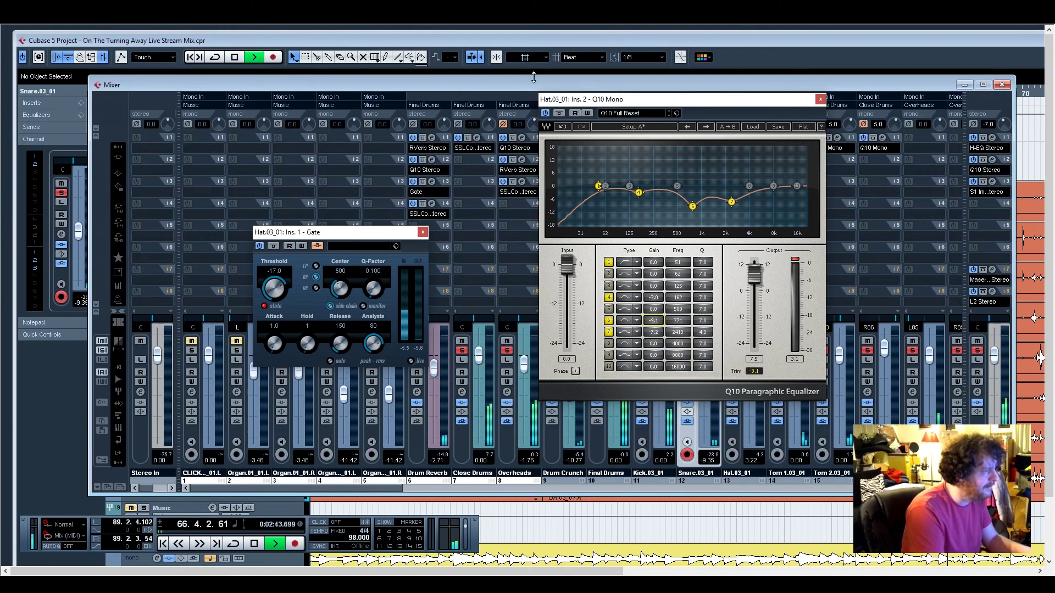
{"action": "left_click_drag", "start_coordinate": [657, 101], "coordinate": [805, 126]}
{"action": "left_click_drag", "start_coordinate": [362, 487], "coordinate": [483, 487]}
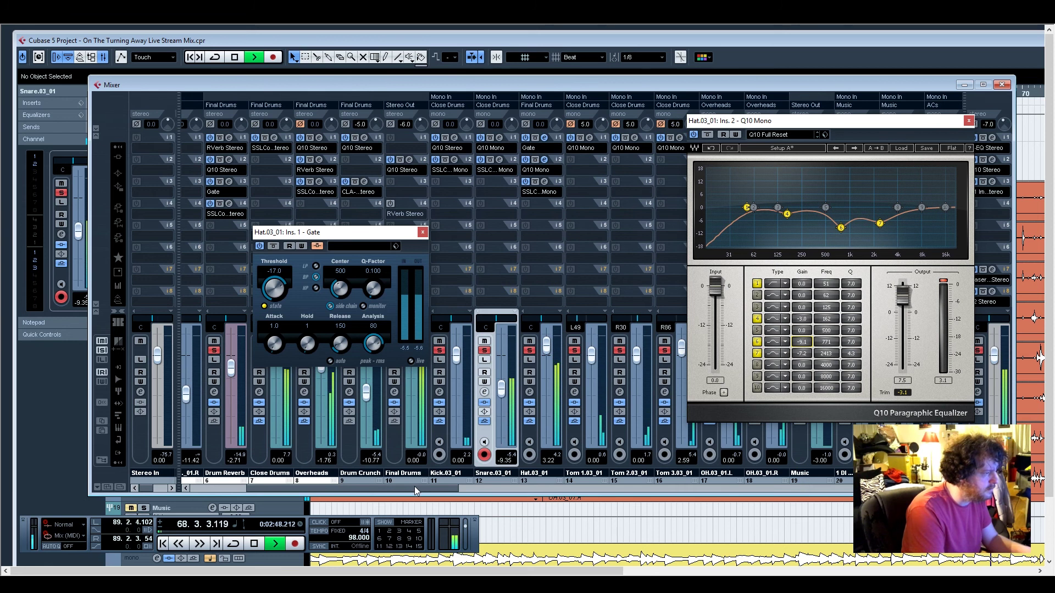
{"action": "left_click", "coordinate": [526, 125]}
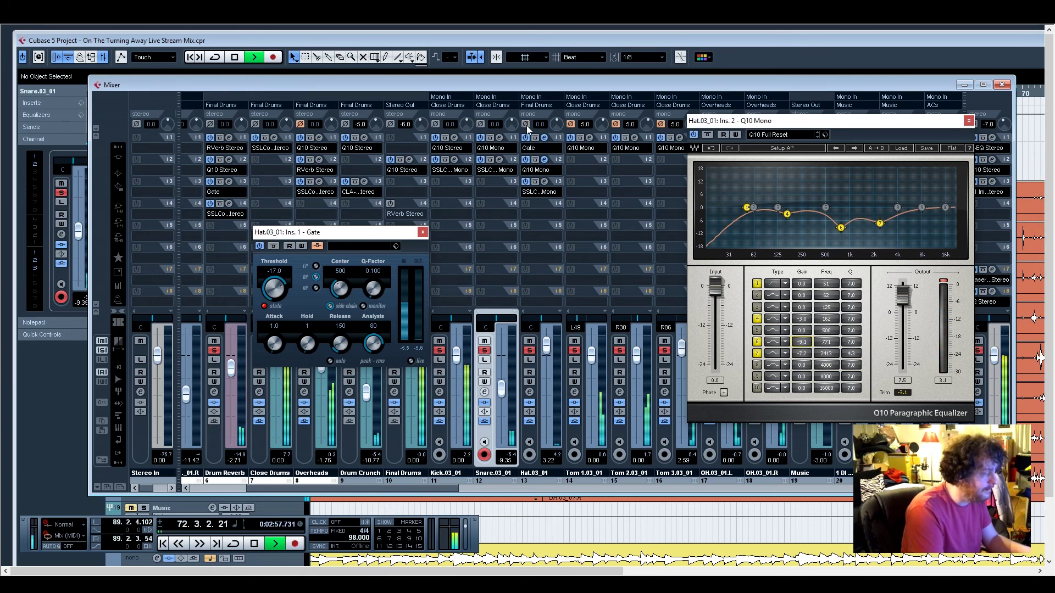
{"action": "left_click", "coordinate": [549, 359], "text": "ctrl"}
{"action": "left_click_drag", "start_coordinate": [502, 388], "coordinate": [501, 382]}
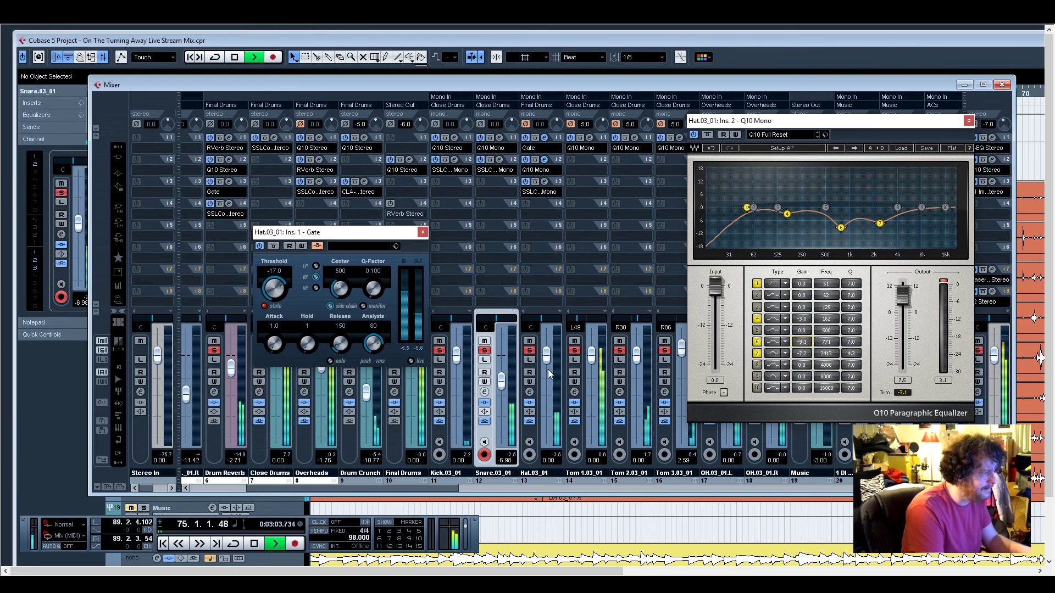
{"action": "left_click_drag", "start_coordinate": [550, 359], "coordinate": [550, 357]}
{"action": "left_click_drag", "start_coordinate": [503, 388], "coordinate": [504, 391]}
Step: Stop playback and tidy the project view by closing the mixer and the hat's Q10 and moving the Gate window above the drum tracks
{"action": "key", "text": "space"}
{"action": "key", "text": "F3"}
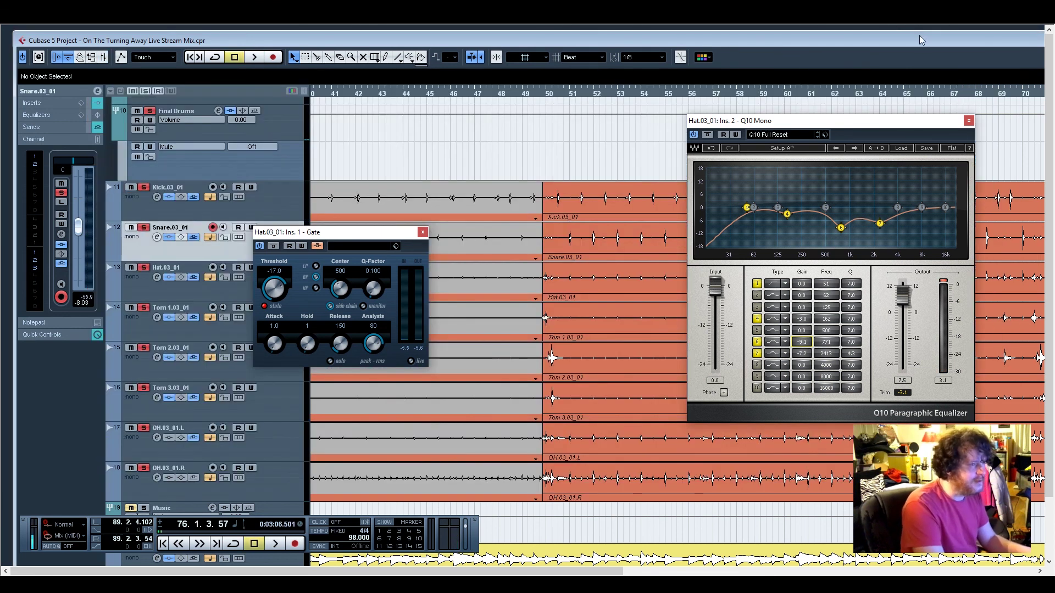
{"action": "double_click", "coordinate": [918, 40]}
{"action": "left_click", "coordinate": [968, 121]}
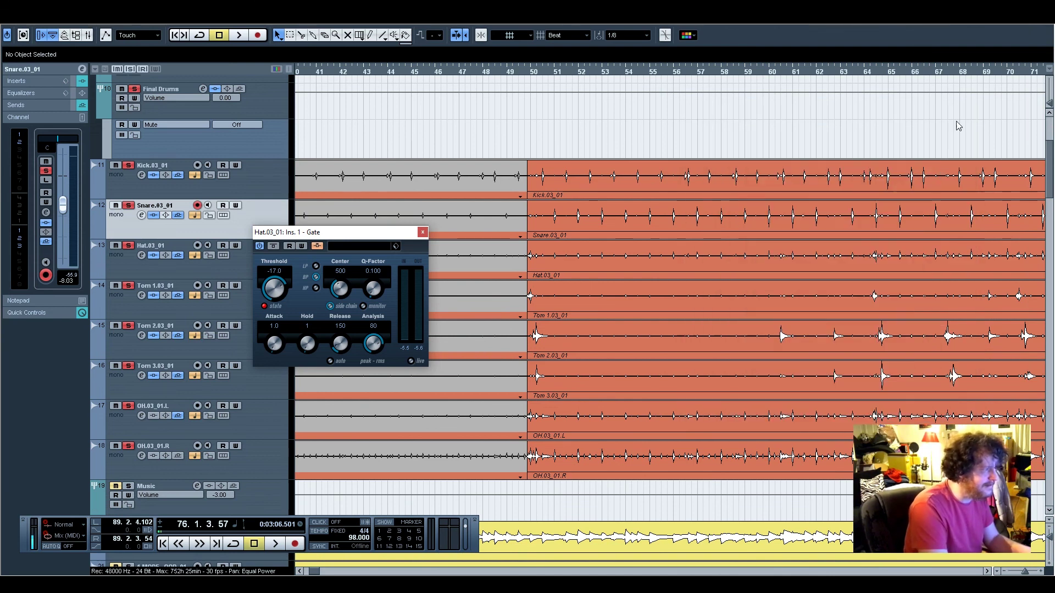
{"action": "left_click_drag", "start_coordinate": [417, 233], "coordinate": [594, 131]}
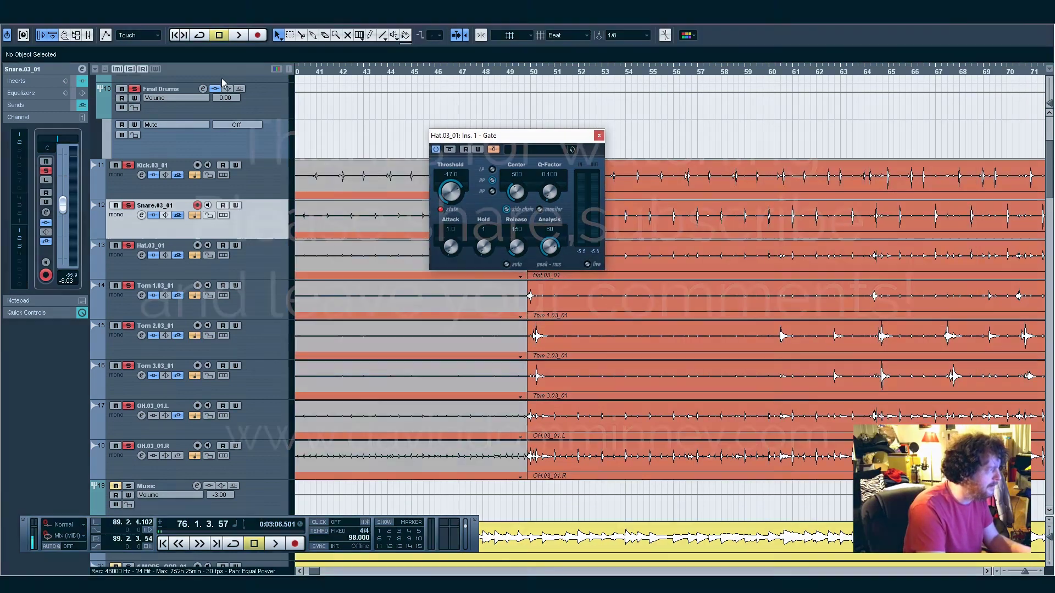